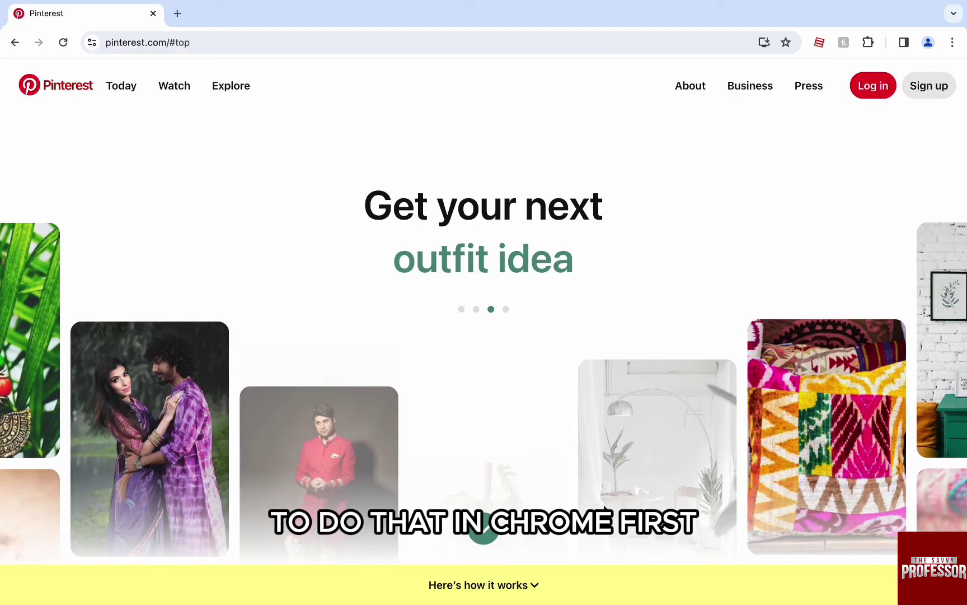
- Bring up Chrome's Clear browsing data dialog, set to All time with cookies and cached images checked
{"action": "scroll", "coordinate": [604, 509], "scroll_direction": "down", "scroll_amount": 3}
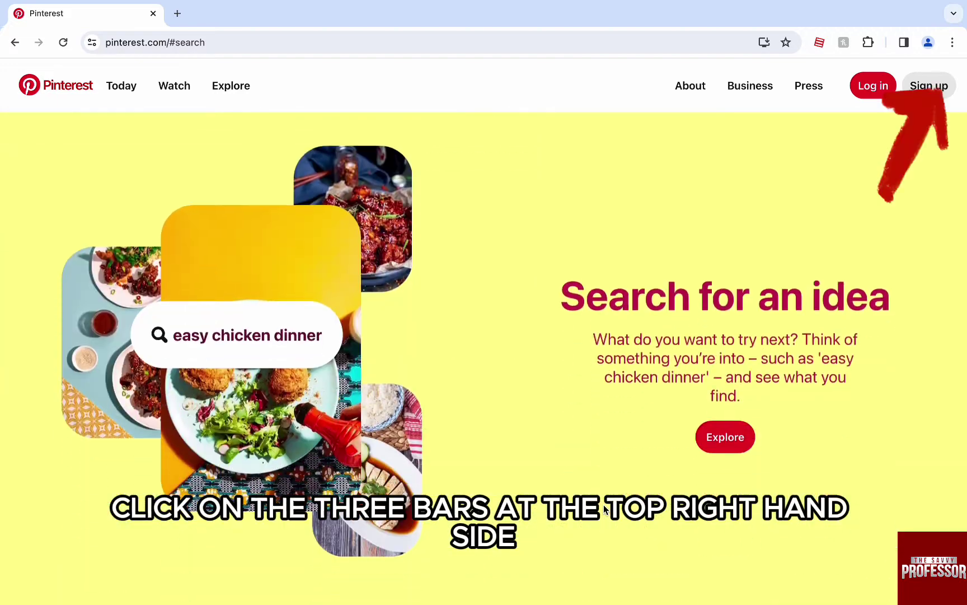
{"action": "scroll", "coordinate": [604, 508], "scroll_direction": "down", "scroll_amount": 3}
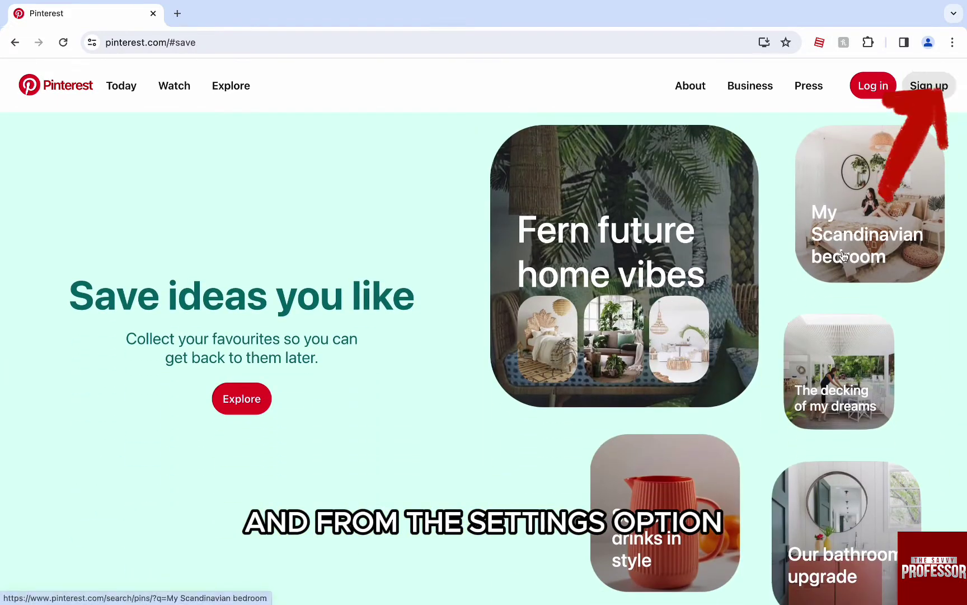
{"action": "left_click", "coordinate": [951, 43]}
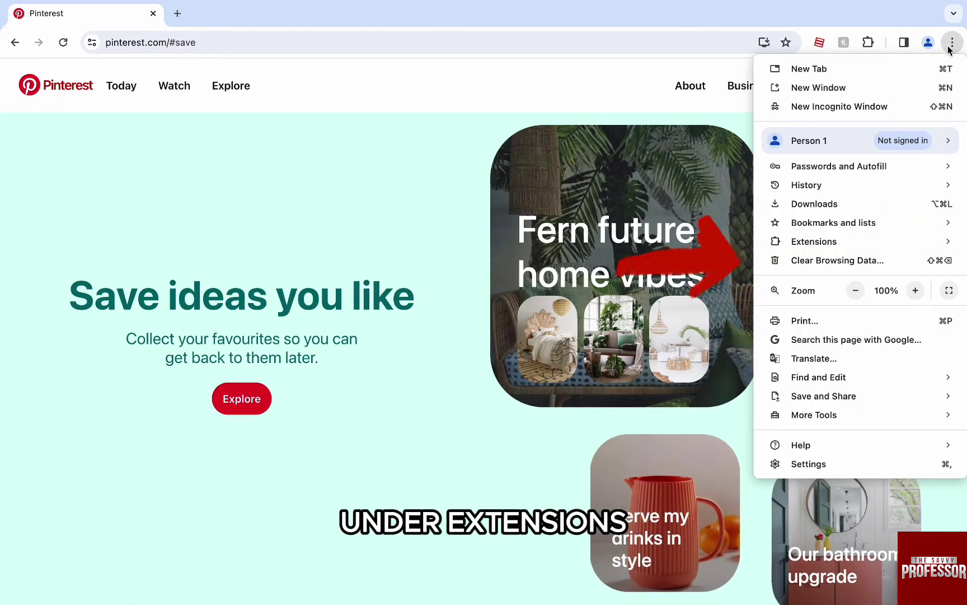
{"action": "left_click", "coordinate": [831, 259]}
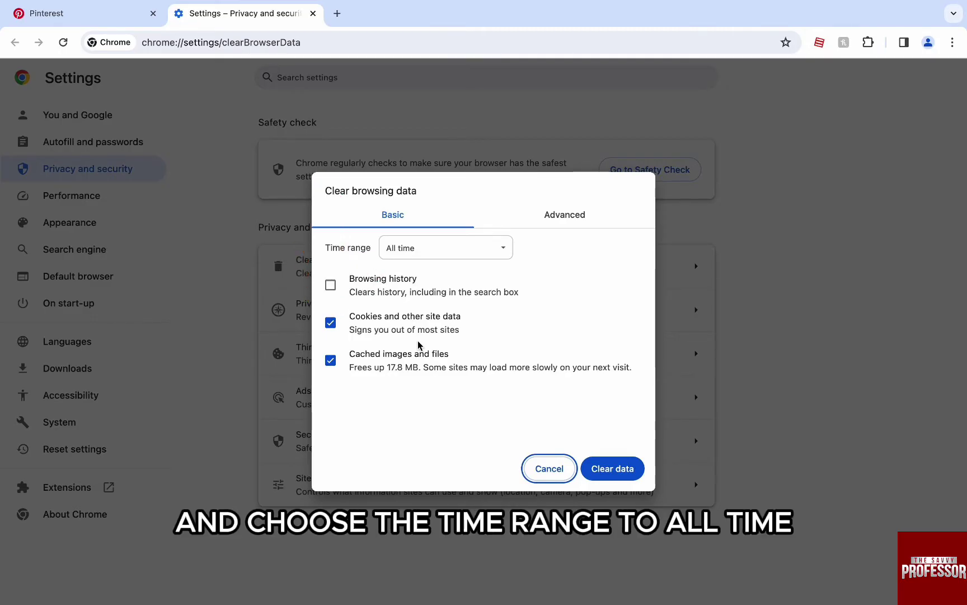
- Clear all-time cookies and cached images and files, then close the Settings tab
{"action": "left_click", "coordinate": [443, 247]}
{"action": "left_click", "coordinate": [458, 246]}
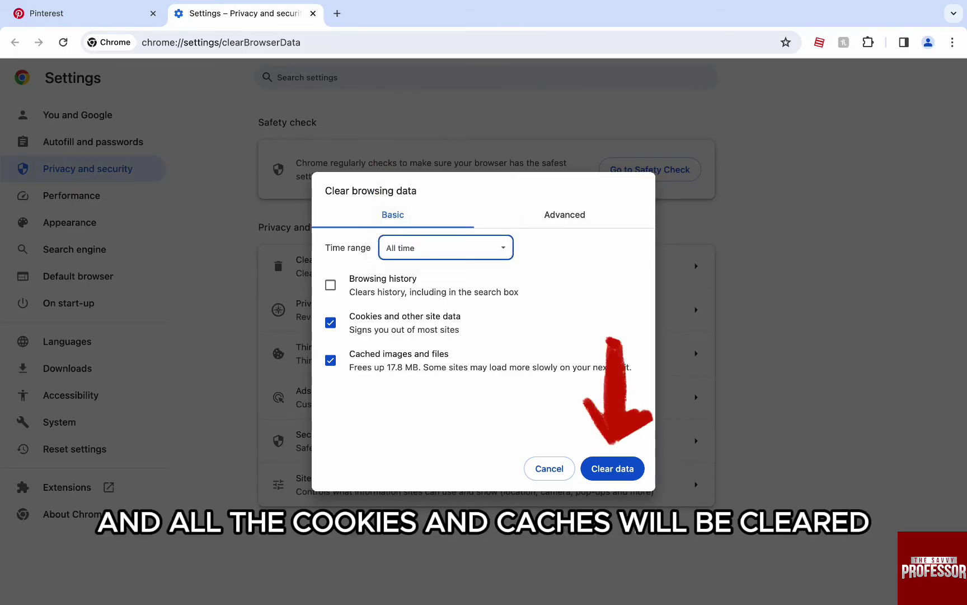
{"action": "left_click", "coordinate": [619, 469]}
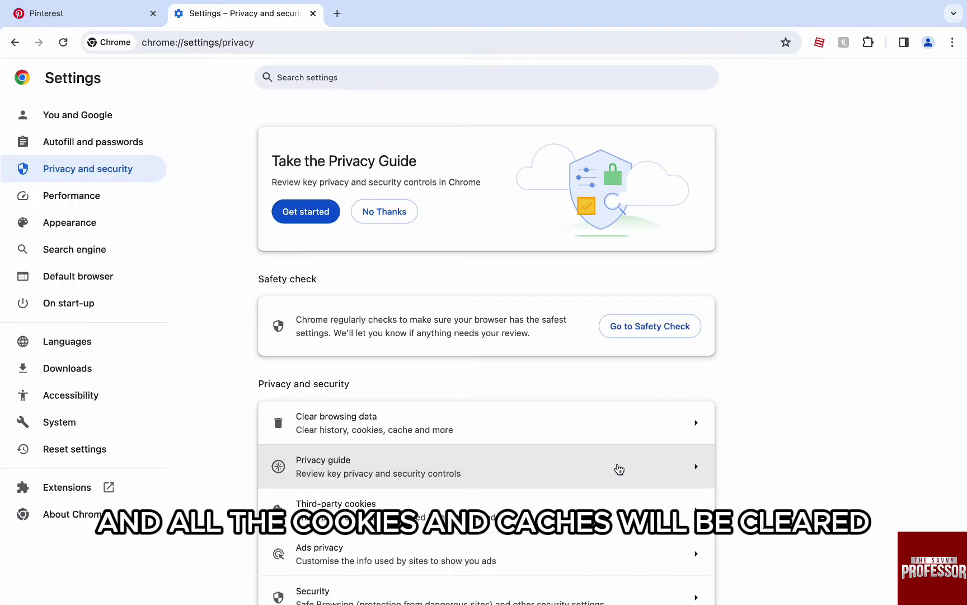
{"action": "left_click", "coordinate": [313, 14]}
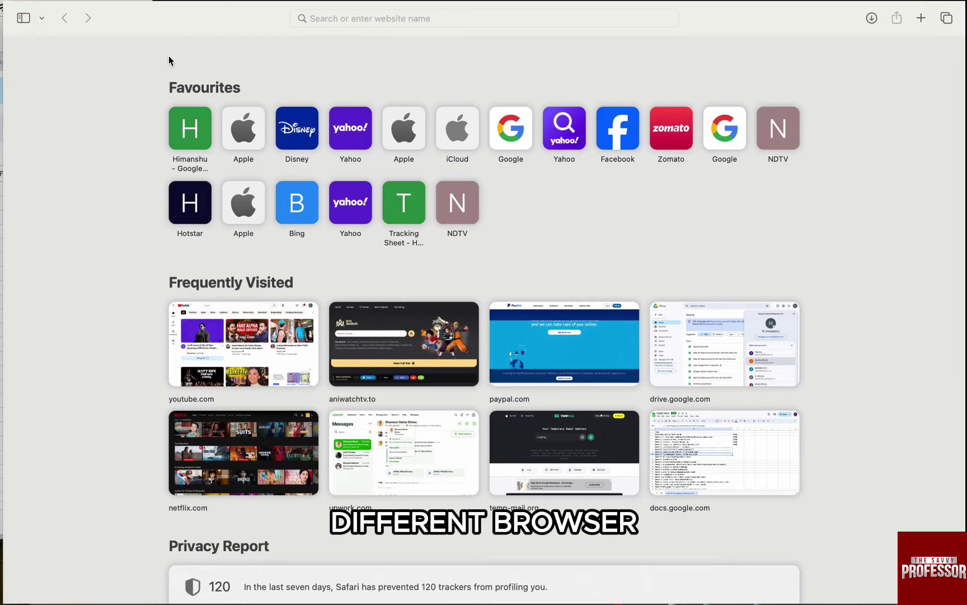
- Load Pinterest in Safari from the address-bar suggestion and scroll through its Business Hub page
{"action": "key", "text": "super+l"}
{"action": "type", "text": "interest"}
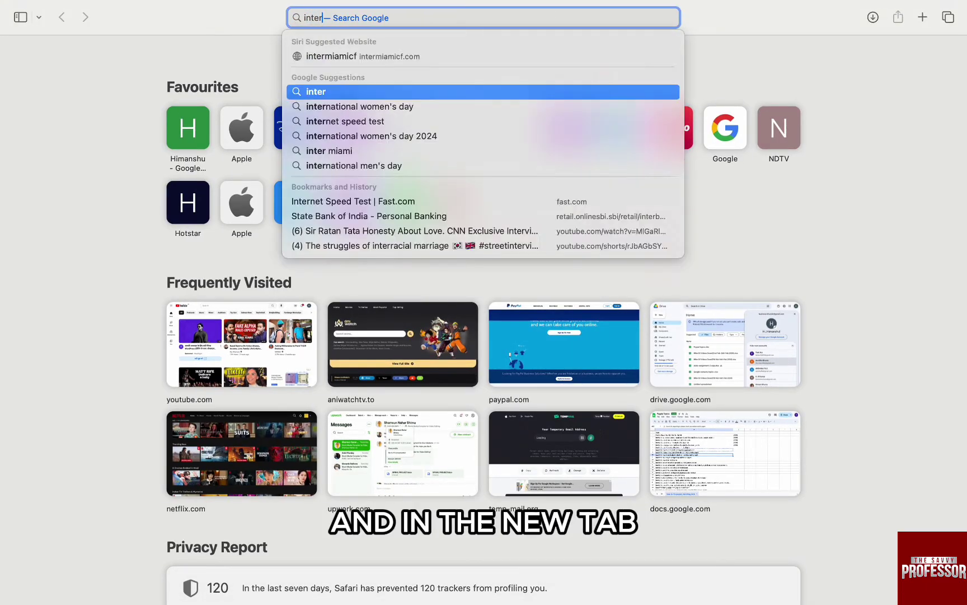
{"action": "left_click", "coordinate": [367, 248]}
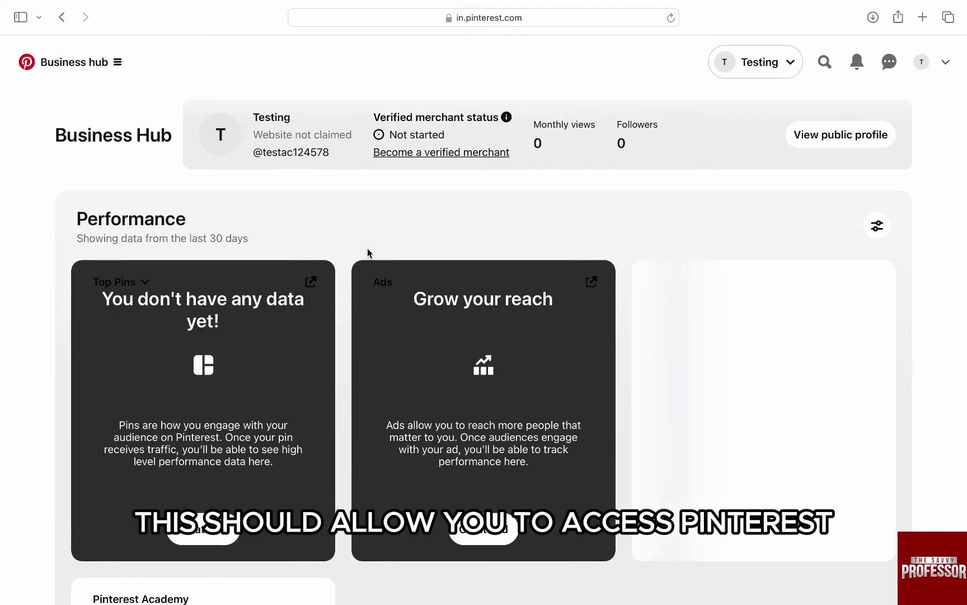
{"action": "scroll", "coordinate": [368, 248], "scroll_direction": "down", "scroll_amount": 2}
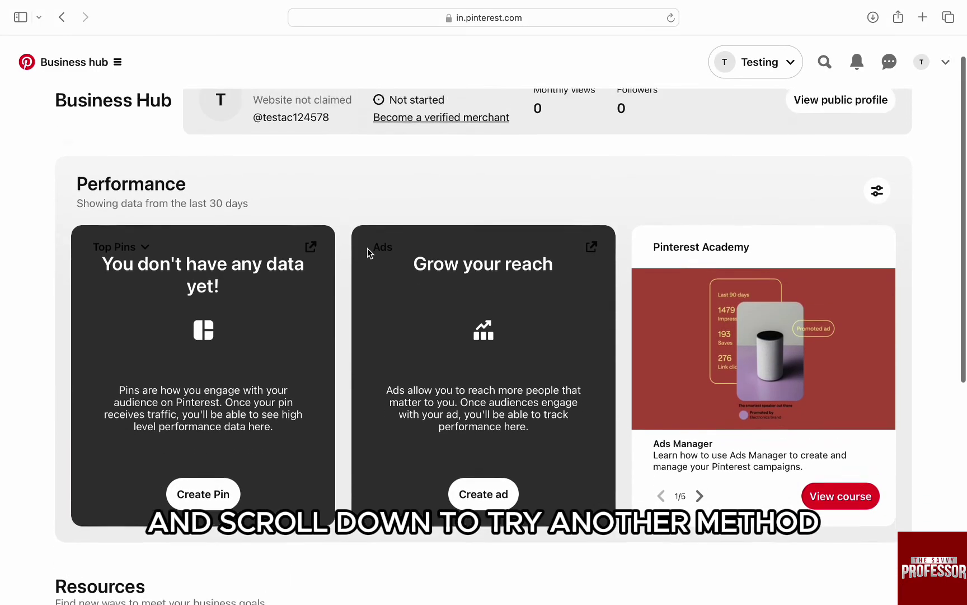
{"action": "scroll", "coordinate": [368, 248], "scroll_direction": "up", "scroll_amount": 2}
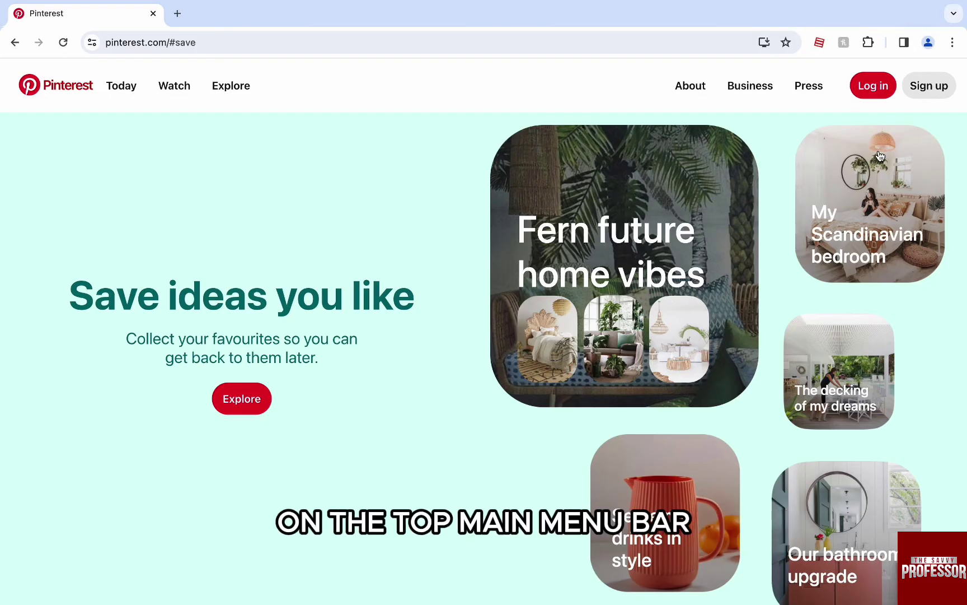
- Switch off the Honey, Restore Old Roblox Server List and Google Docs Offline extensions, then close the Extensions tab
{"action": "left_click", "coordinate": [868, 42]}
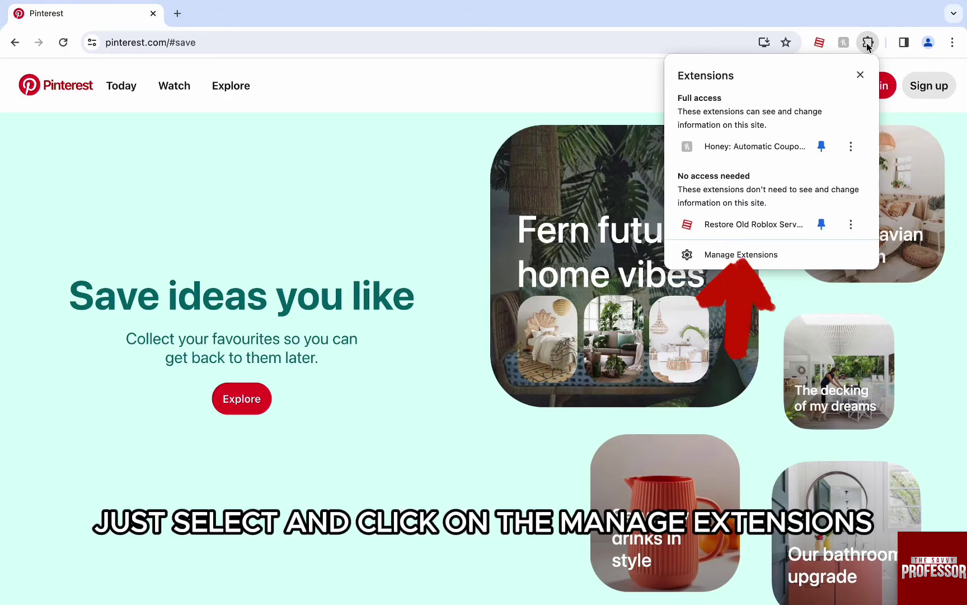
{"action": "left_click", "coordinate": [728, 253]}
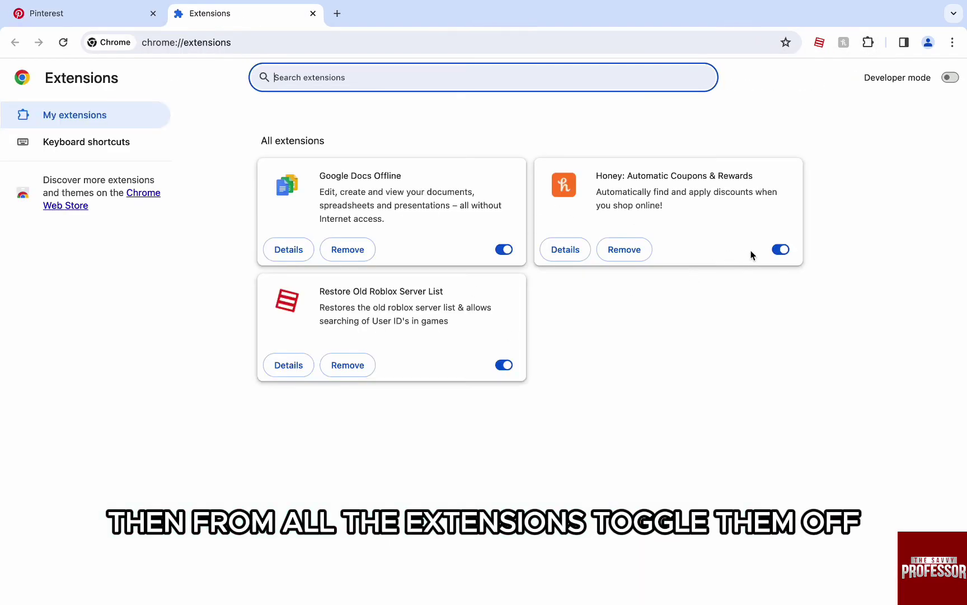
{"action": "left_click", "coordinate": [781, 250]}
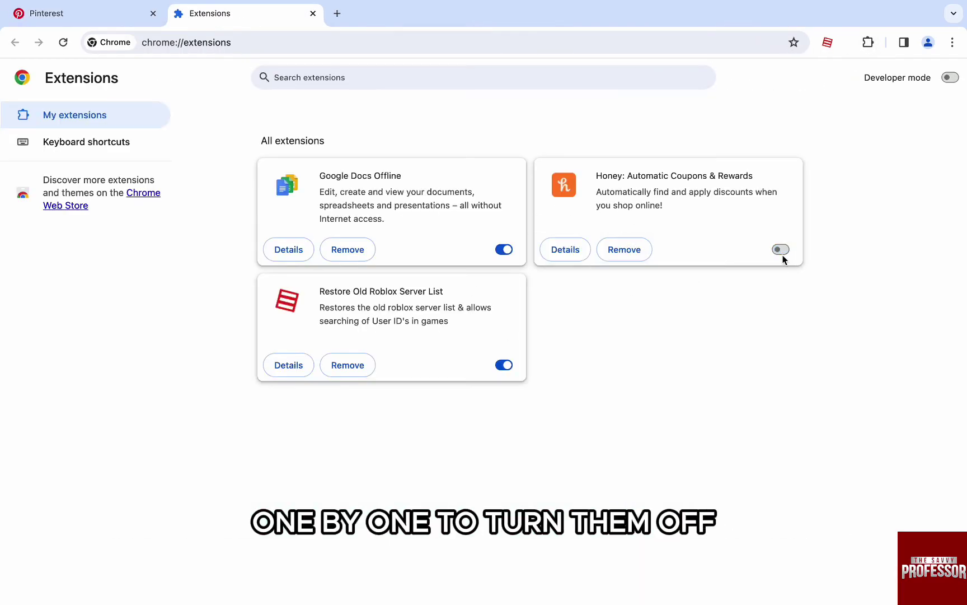
{"action": "left_click", "coordinate": [503, 365]}
{"action": "left_click", "coordinate": [504, 249]}
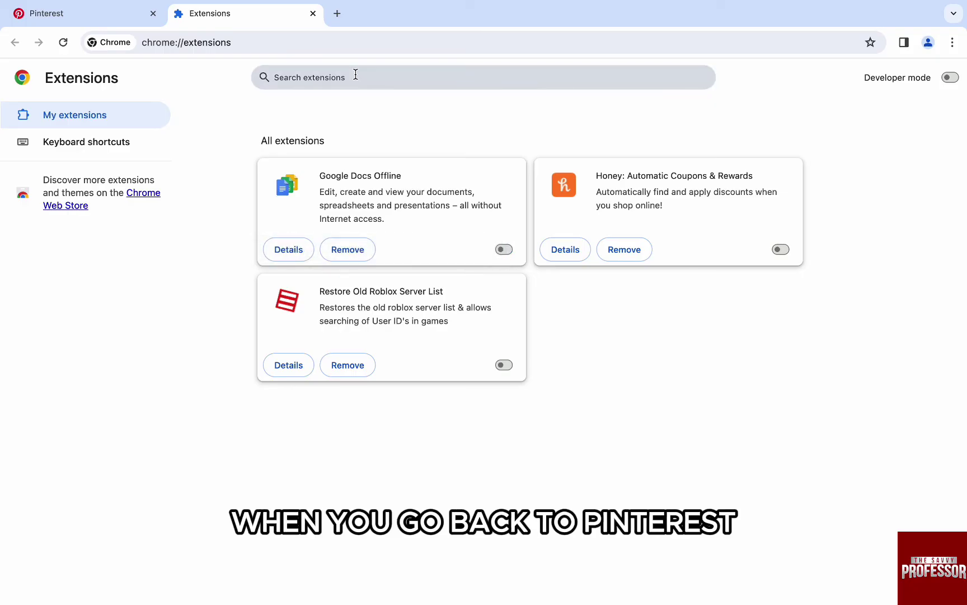
{"action": "left_click", "coordinate": [313, 13]}
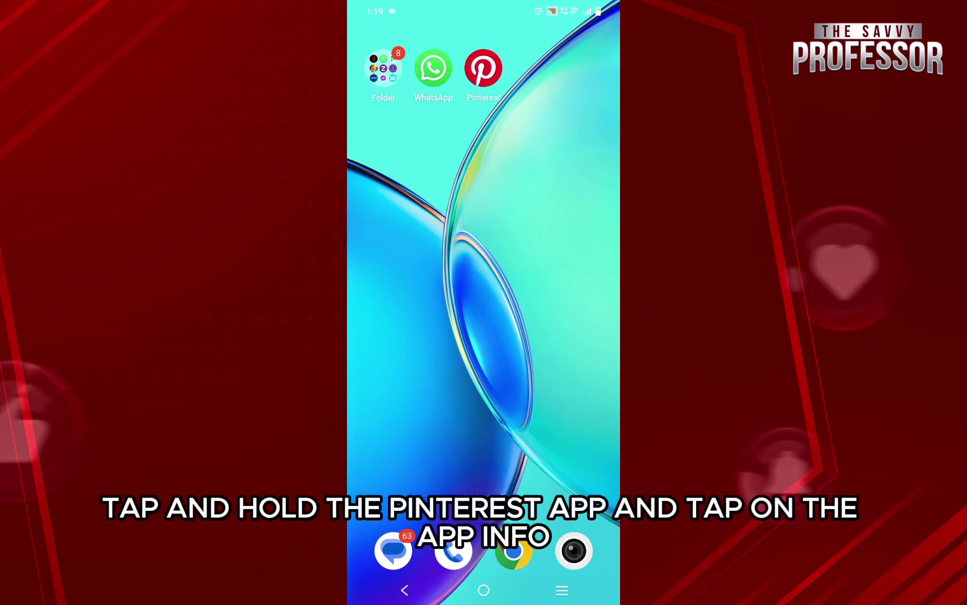
- Clear the Pinterest app's cache and storage from App info > Storage & cache, then go Home
{"action": "left_click", "coordinate": [483, 68]}
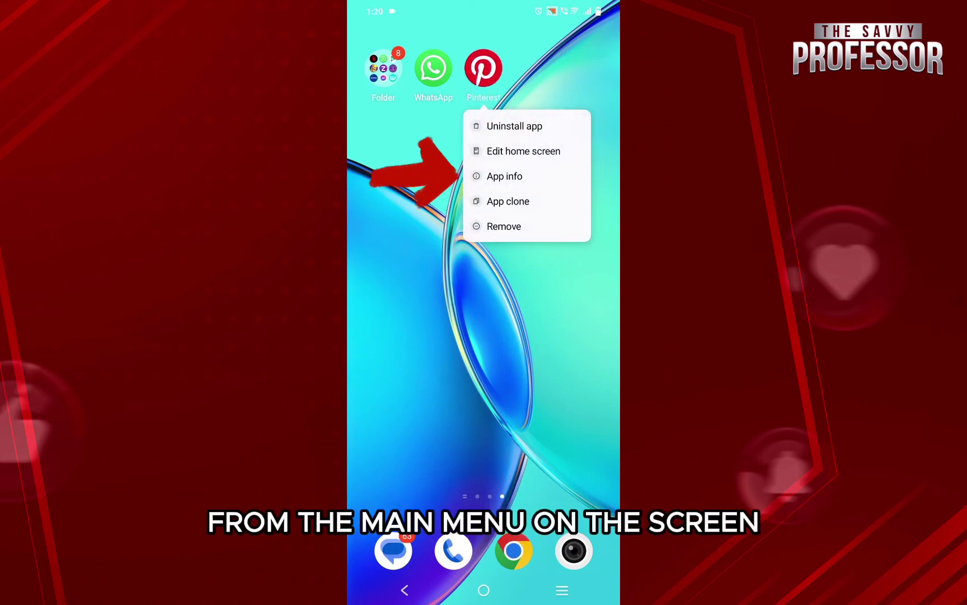
{"action": "left_click", "coordinate": [504, 176]}
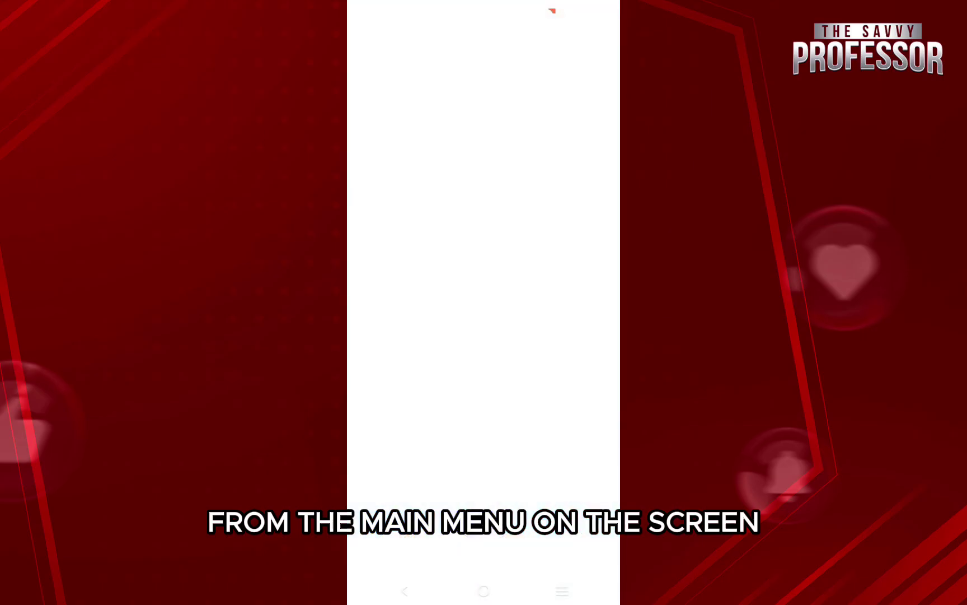
{"action": "scroll", "coordinate": [555, 368], "scroll_direction": "down", "scroll_amount": 1}
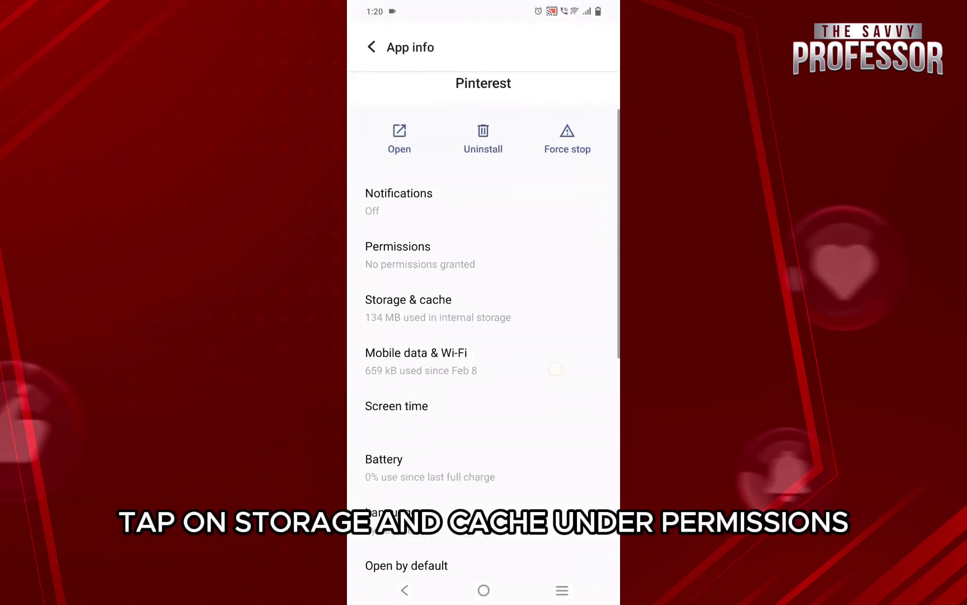
{"action": "scroll", "coordinate": [556, 368], "scroll_direction": "down", "scroll_amount": 2}
{"action": "left_click", "coordinate": [425, 165]}
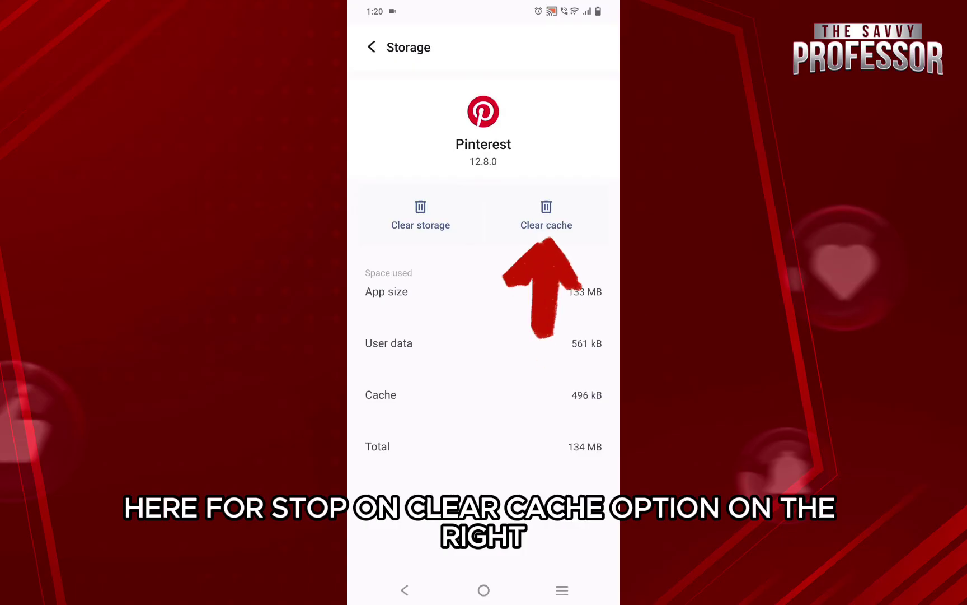
{"action": "left_click", "coordinate": [546, 215]}
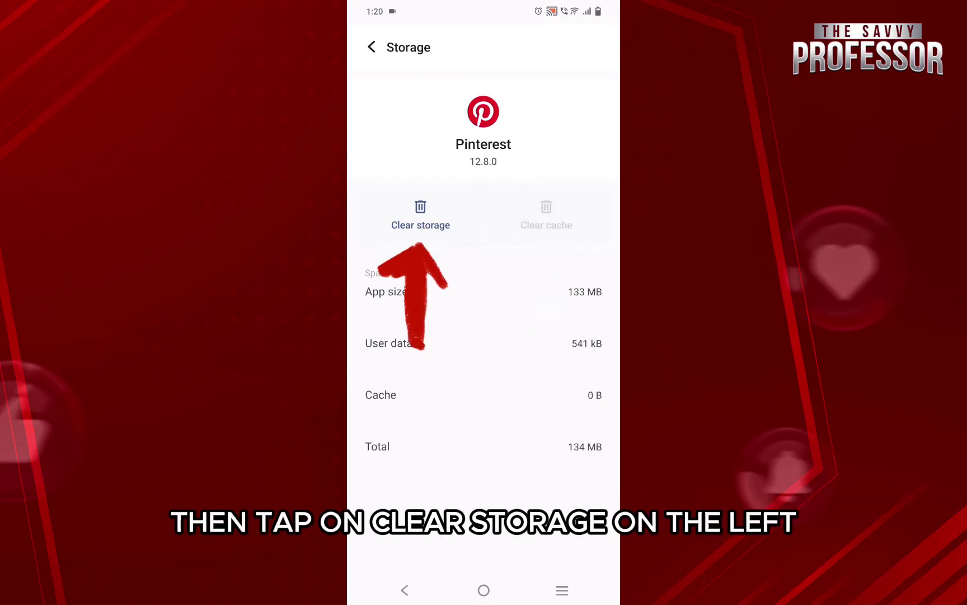
{"action": "left_click", "coordinate": [421, 216]}
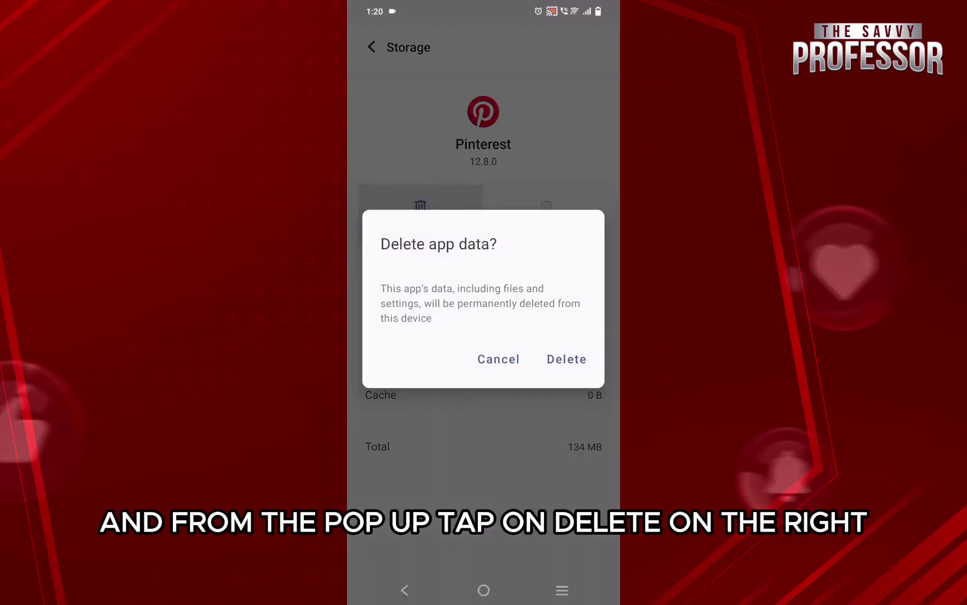
{"action": "left_click", "coordinate": [567, 359]}
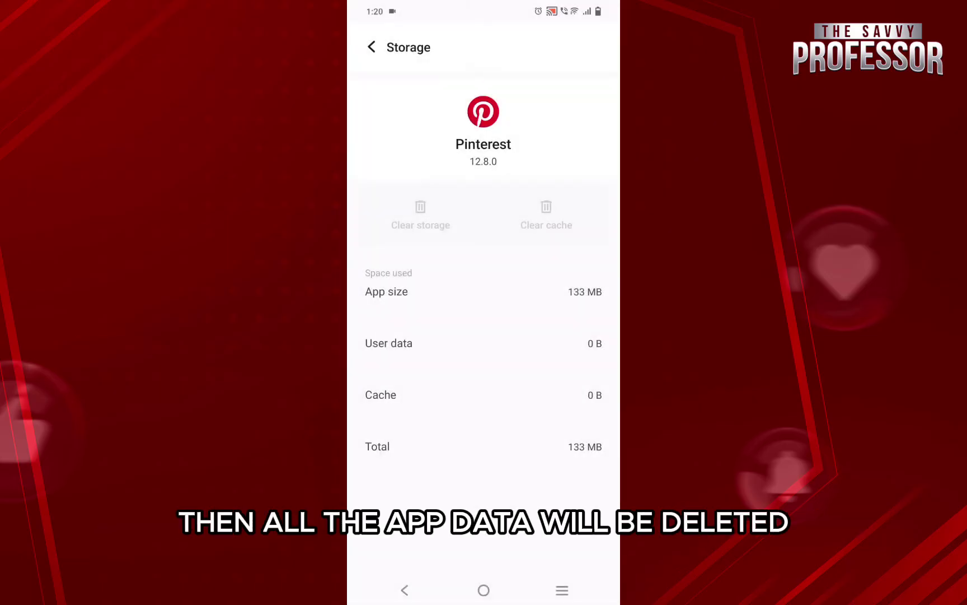
{"action": "left_click", "coordinate": [498, 589]}
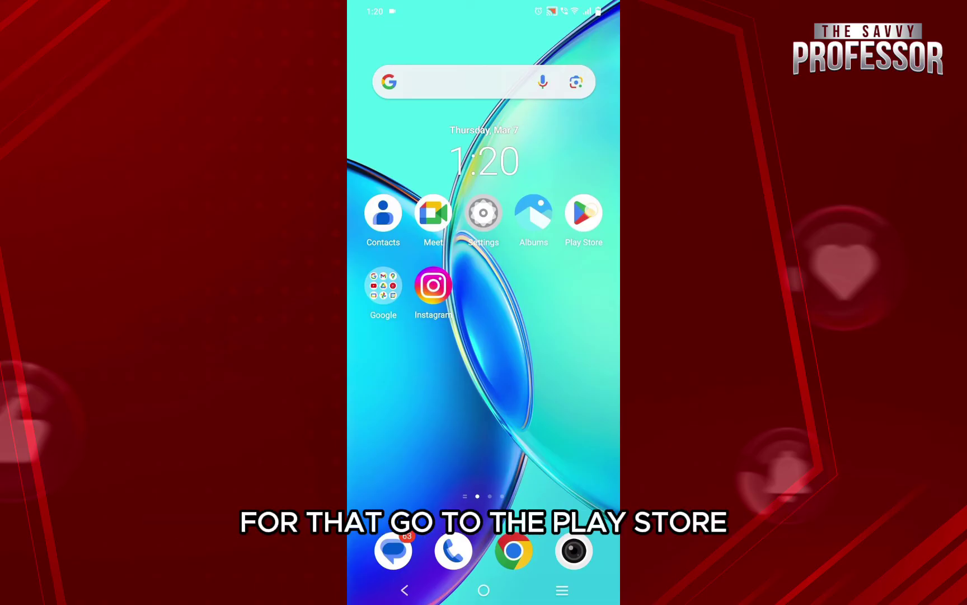
- Search the Play Store for pinterest, open the Pinterest listing, and launch the app
{"action": "left_click", "coordinate": [584, 213]}
{"action": "left_click", "coordinate": [464, 42]}
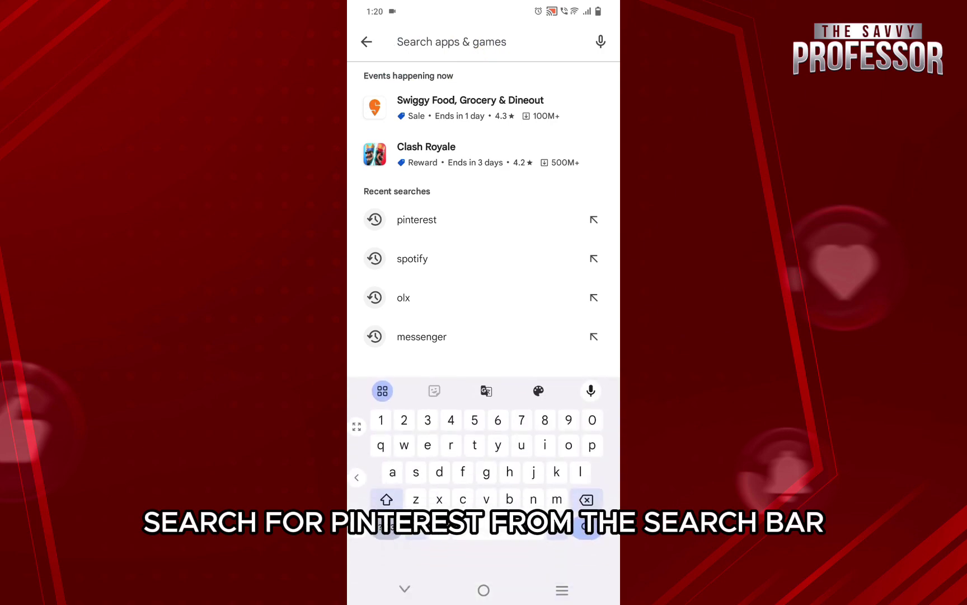
{"action": "left_click", "coordinate": [417, 219]}
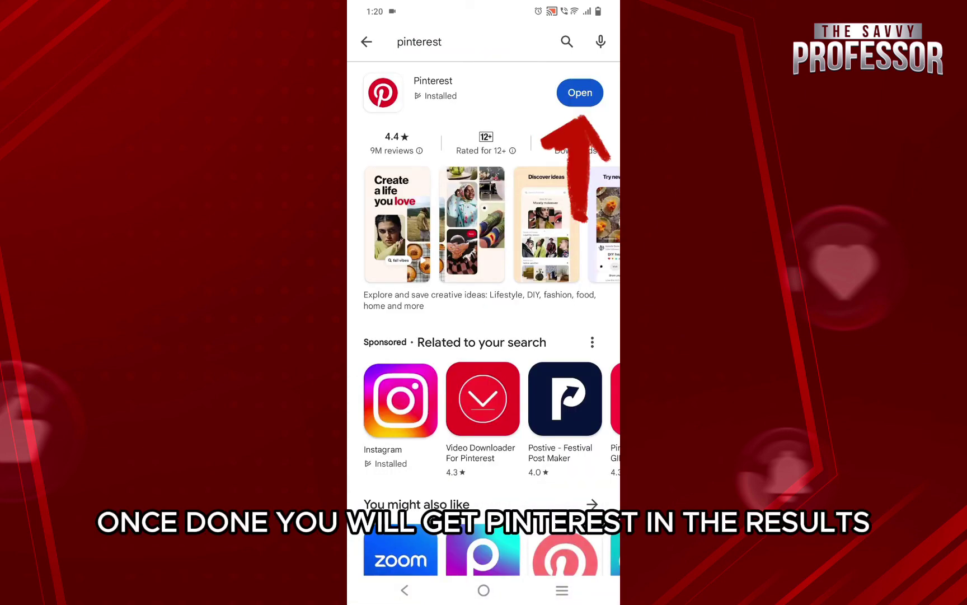
{"action": "left_click", "coordinate": [433, 88]}
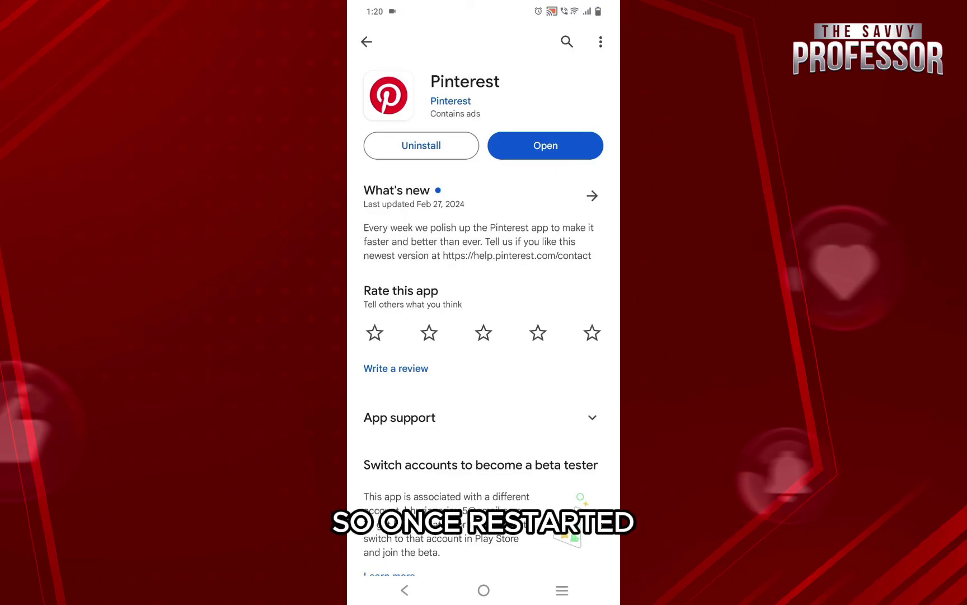
{"action": "left_click", "coordinate": [562, 147]}
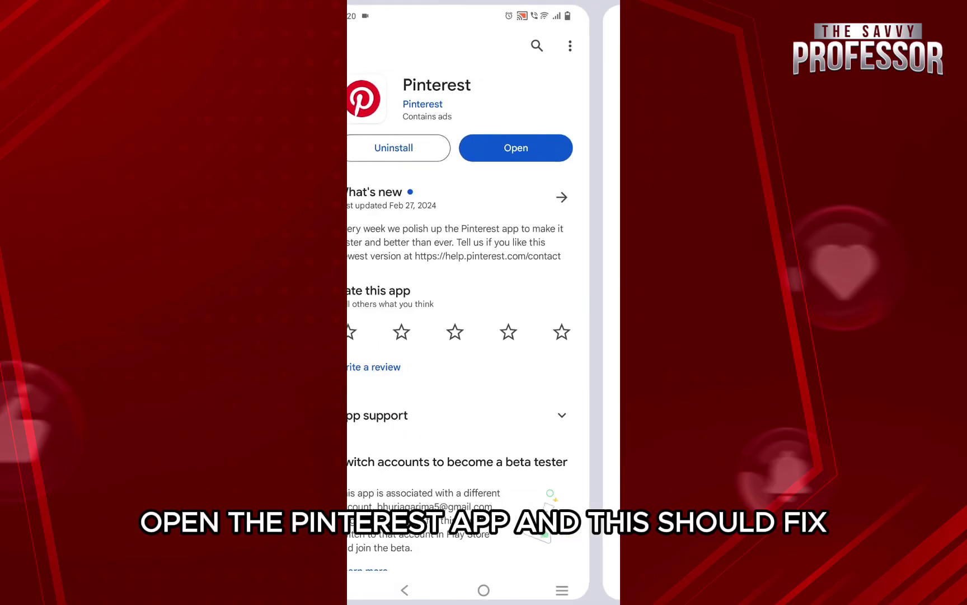